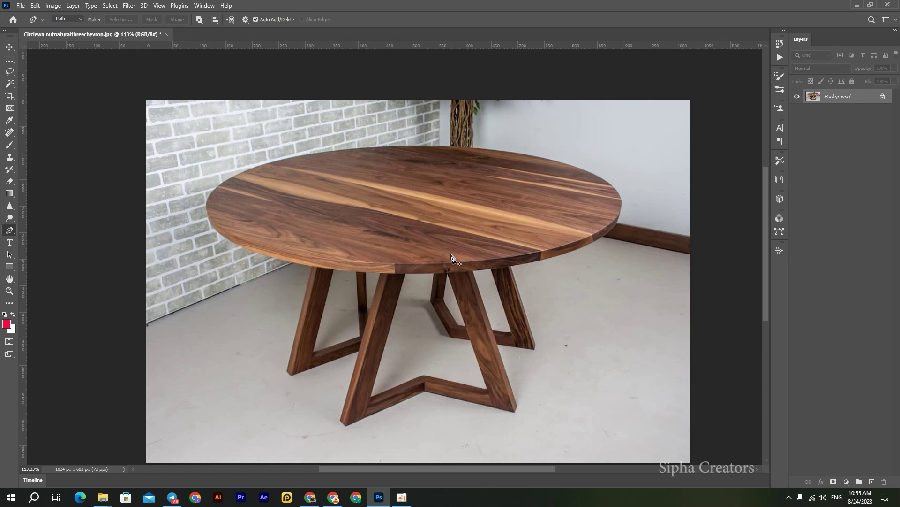
- Choose the standard Pen tool and keep its mode on Path rather than Shape
drag(467, 349, 518, 267)
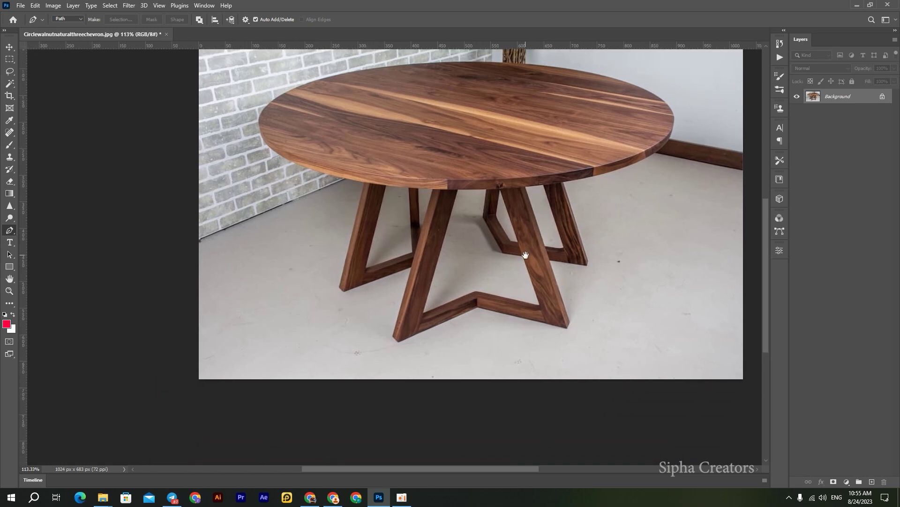
scroll(456, 321, up, 2)
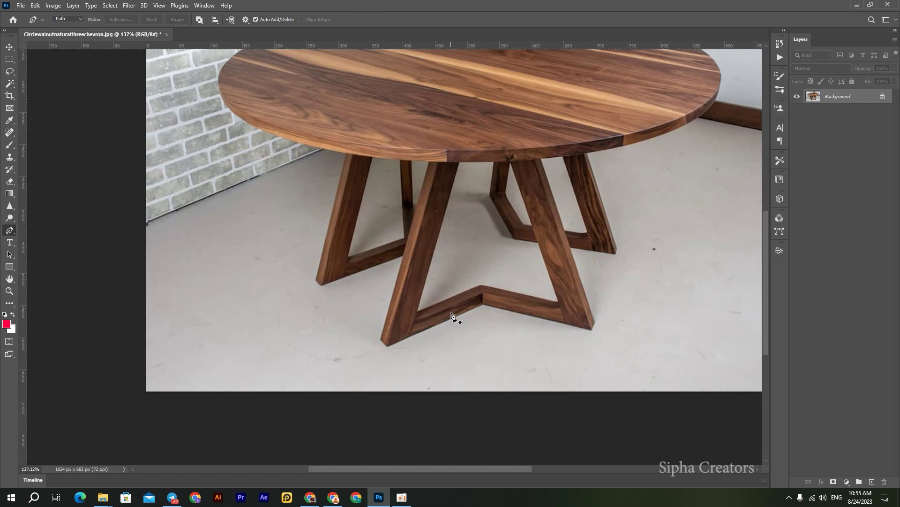
scroll(454, 318, up, 2)
scroll(371, 300, down, 2)
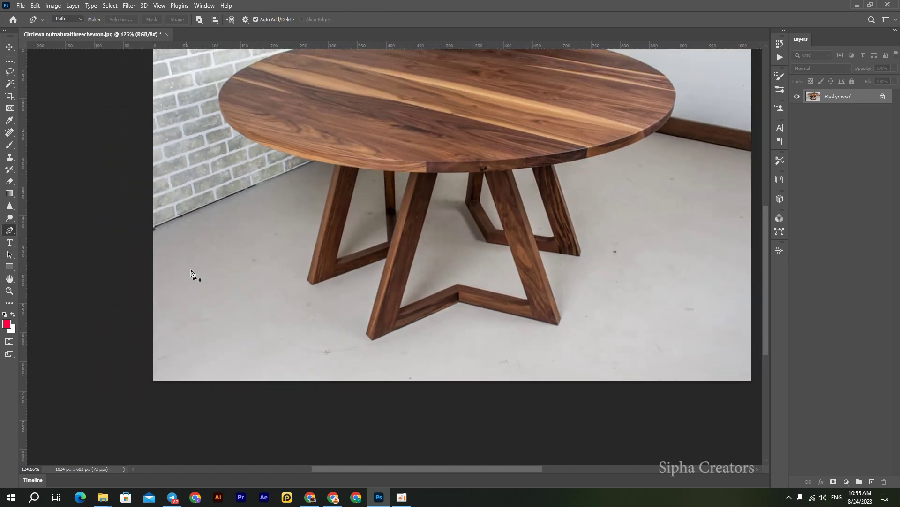
right_click(8, 232)
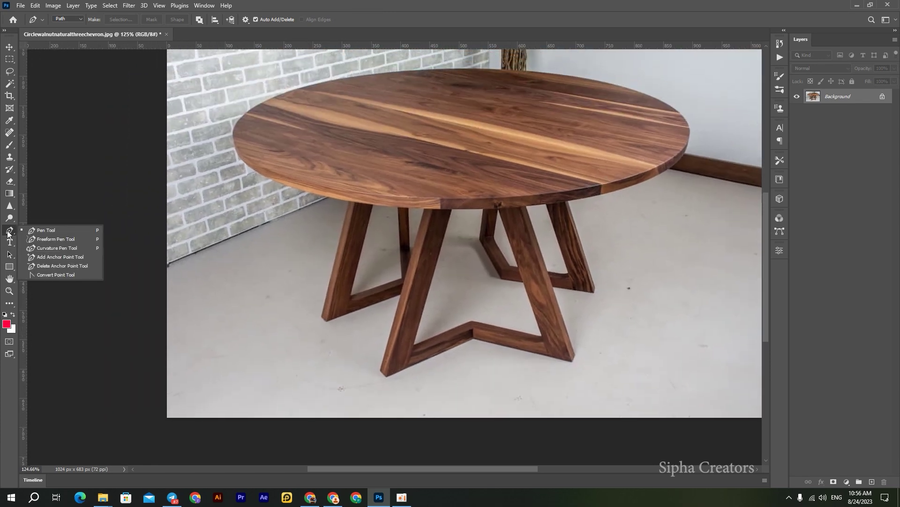
click(69, 231)
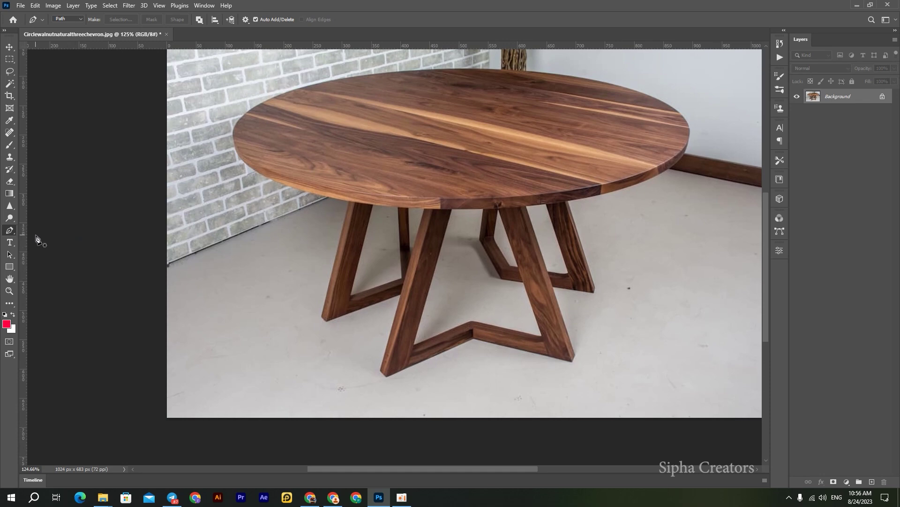
click(70, 21)
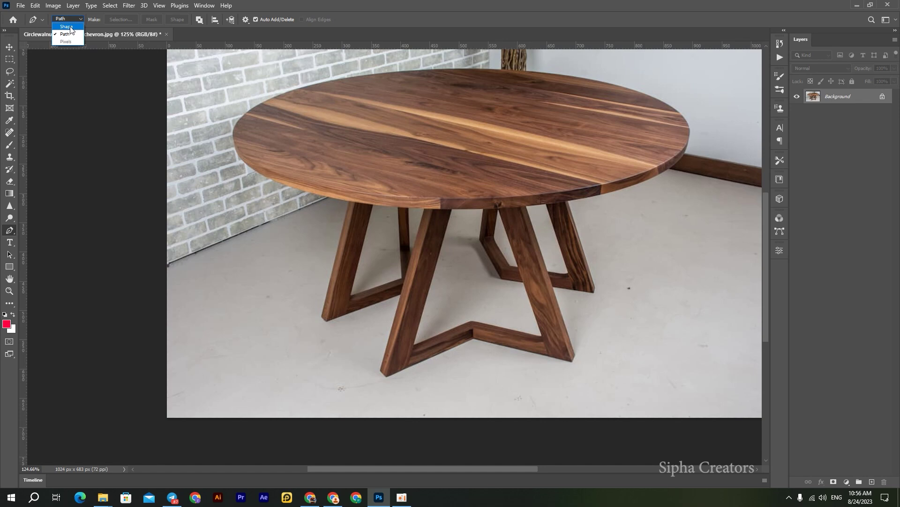
click(66, 27)
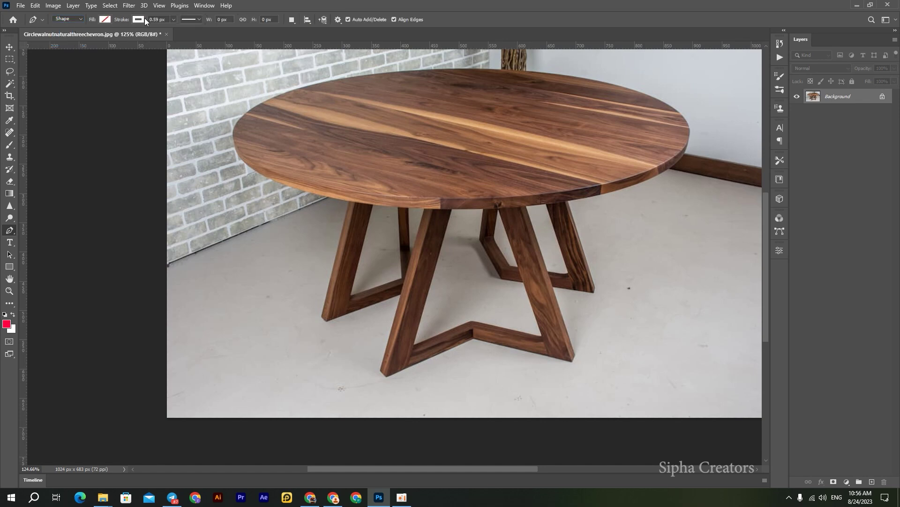
click(79, 20)
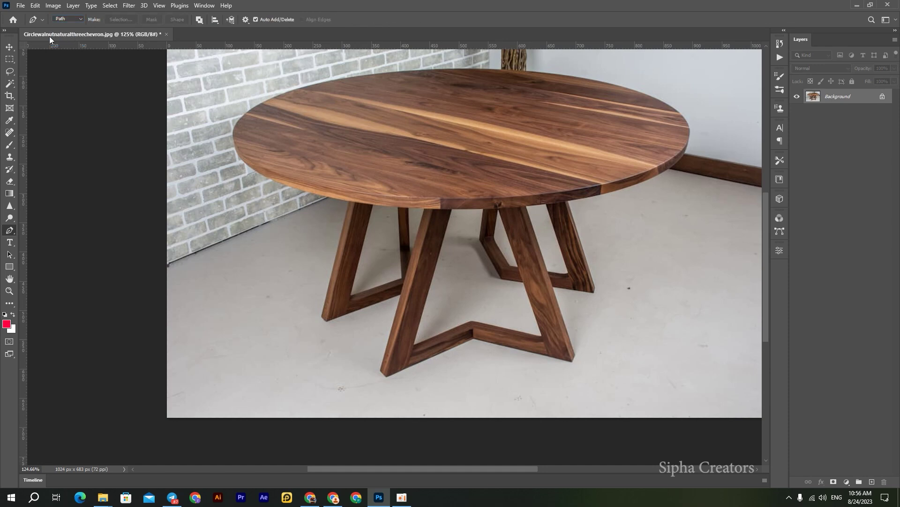
drag(382, 329, 418, 337)
- Zoom to about 272% on the front-left leg and anchor where the crossbar meets it
scroll(413, 281, down, 2)
scroll(408, 240, up, 2)
scroll(408, 237, down, 3)
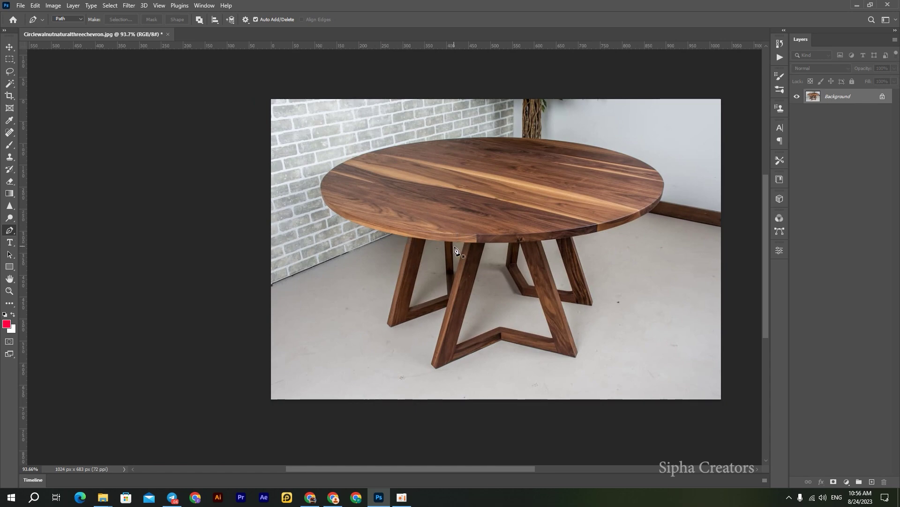
scroll(404, 245, up, 2)
scroll(436, 281, down, 2)
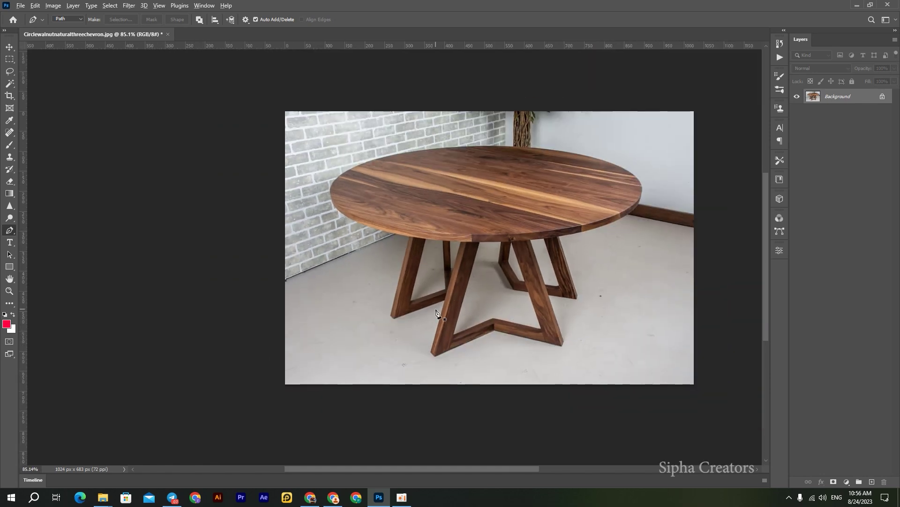
scroll(440, 310, up, 2)
scroll(439, 310, up, 2)
scroll(497, 305, up, 1)
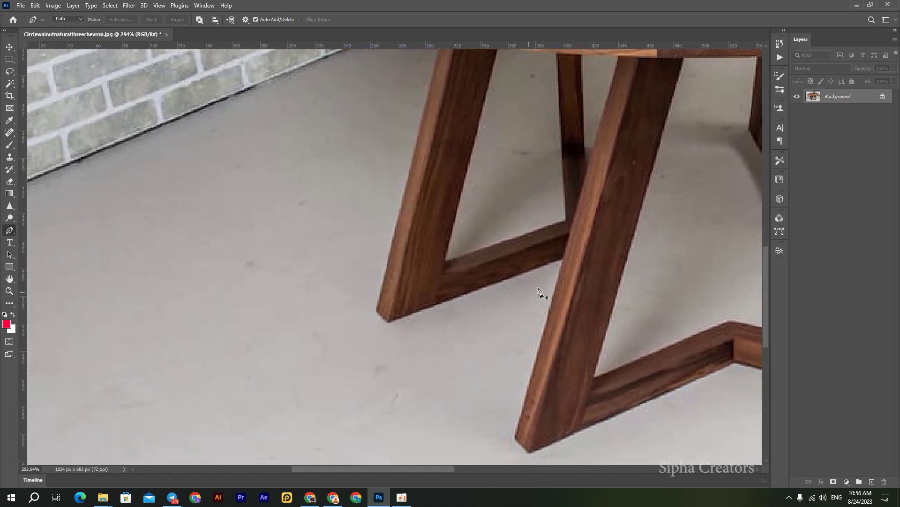
scroll(525, 297, up, 1)
scroll(563, 272, up, 1)
scroll(559, 256, down, 2)
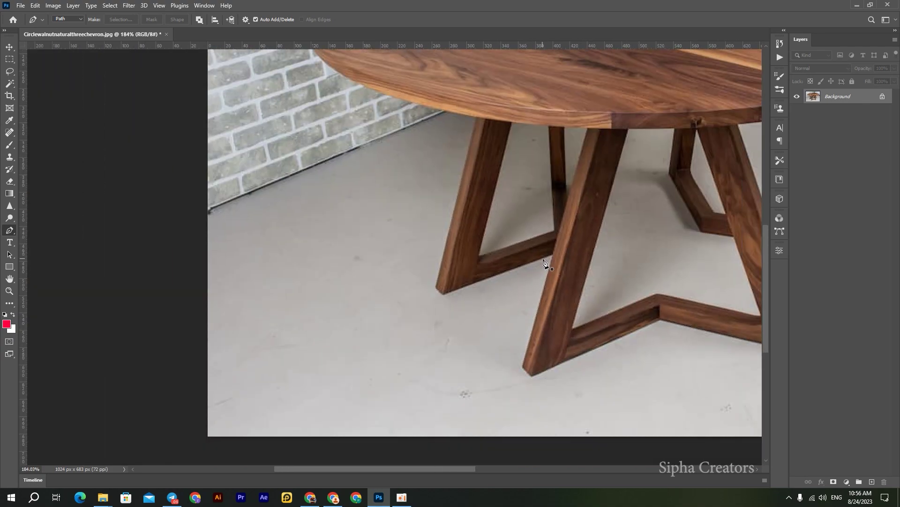
scroll(549, 257, down, 1)
scroll(537, 258, up, 1)
scroll(516, 259, up, 2)
scroll(513, 259, down, 2)
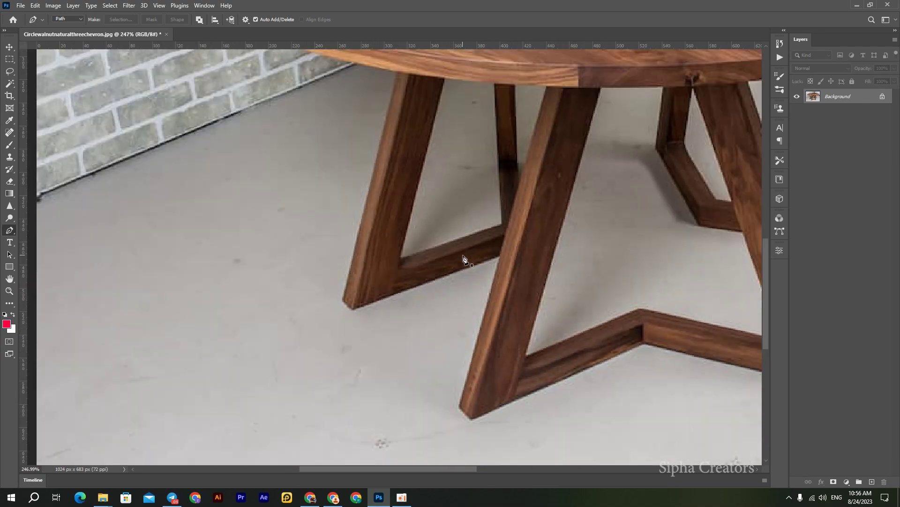
scroll(487, 262, down, 1)
scroll(479, 266, down, 1)
scroll(478, 268, down, 1)
scroll(480, 265, up, 2)
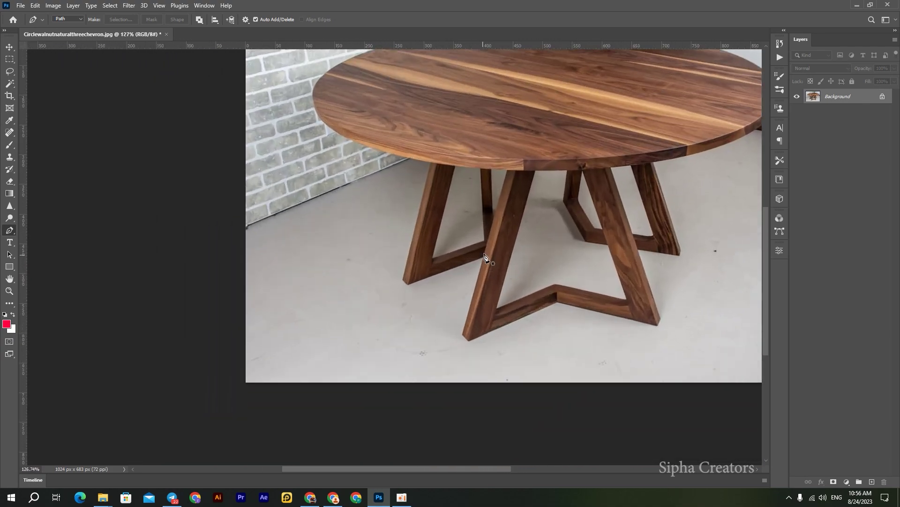
scroll(484, 256, down, 2)
scroll(486, 255, up, 5)
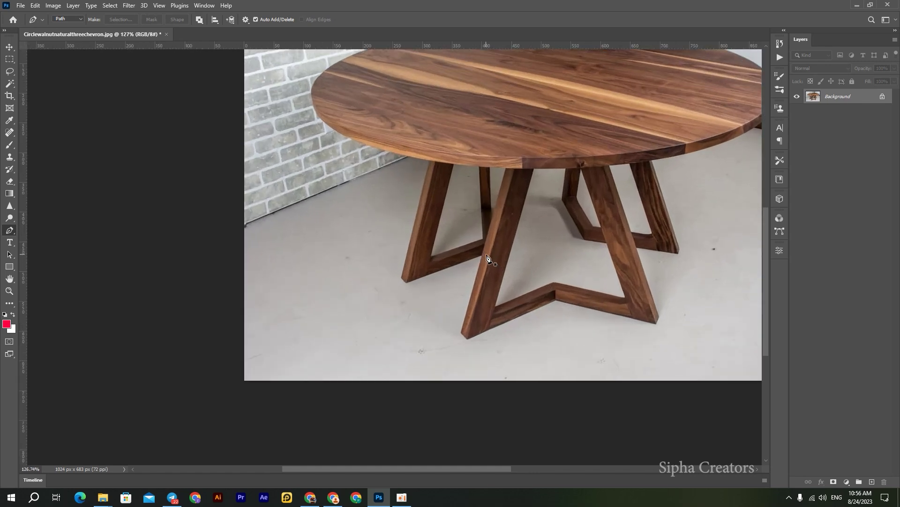
scroll(486, 257, down, 1)
scroll(486, 257, down, 1)
scroll(487, 257, up, 2)
scroll(488, 257, down, 2)
scroll(485, 264, up, 3)
scroll(486, 264, down, 3)
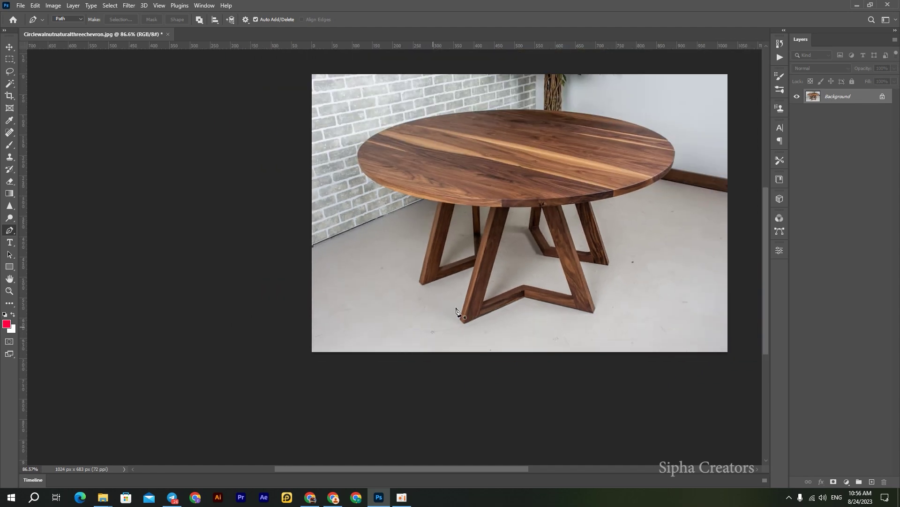
scroll(488, 232, up, 2)
scroll(487, 232, down, 1)
scroll(462, 275, up, 4)
scroll(462, 278, down, 1)
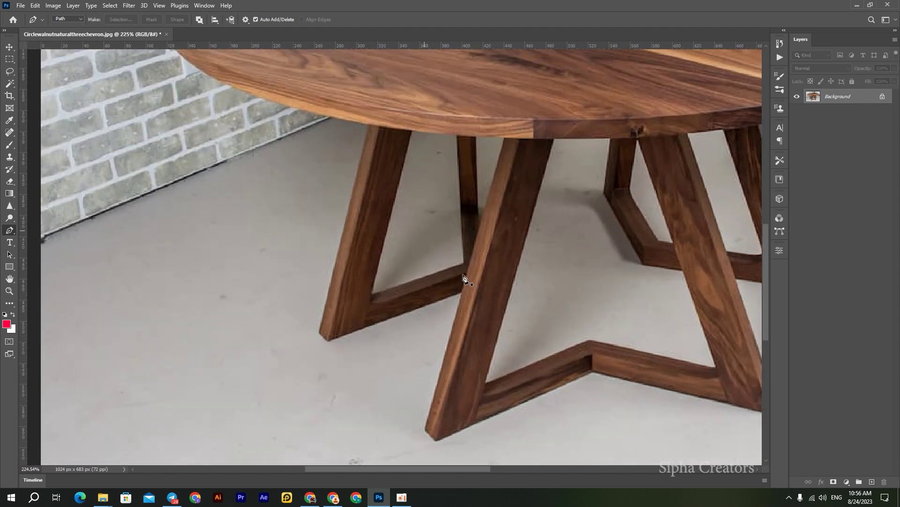
scroll(463, 278, up, 1)
scroll(488, 245, up, 2)
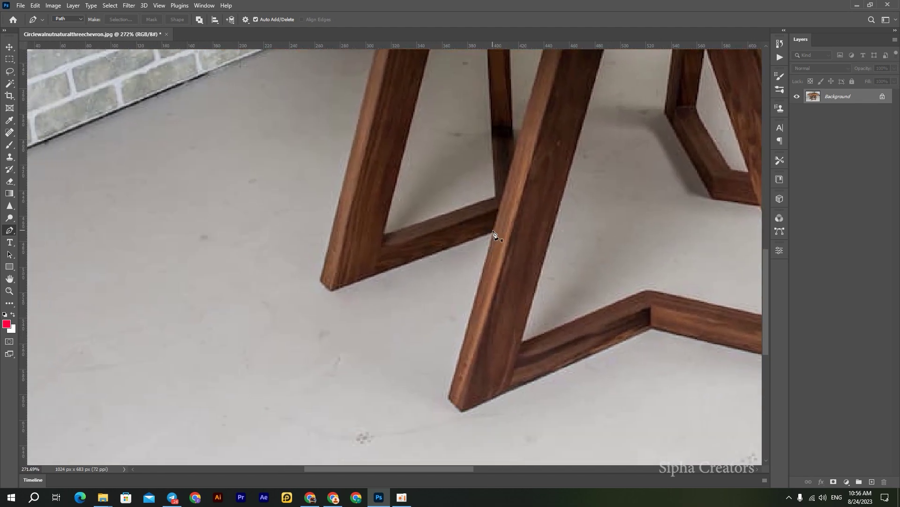
click(493, 232)
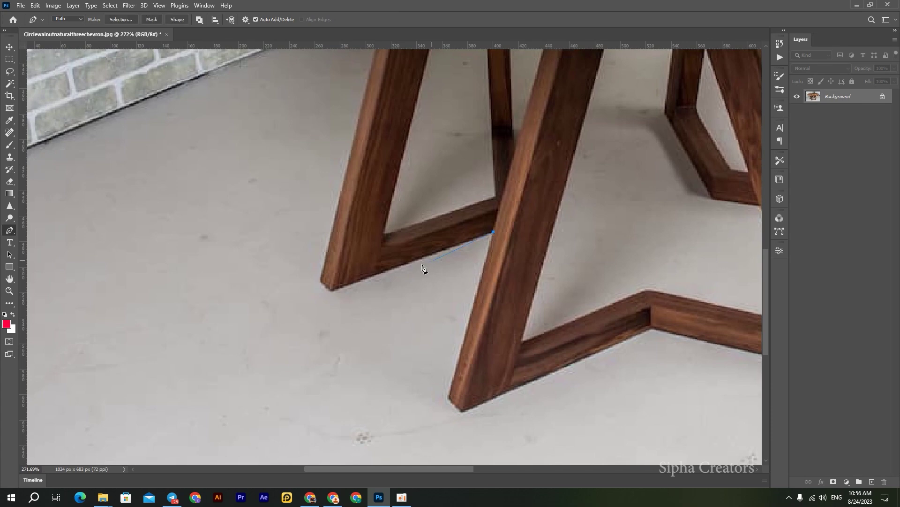
- Add path anchors at the leg's foot tip and where the leg meets the tabletop
click(332, 289)
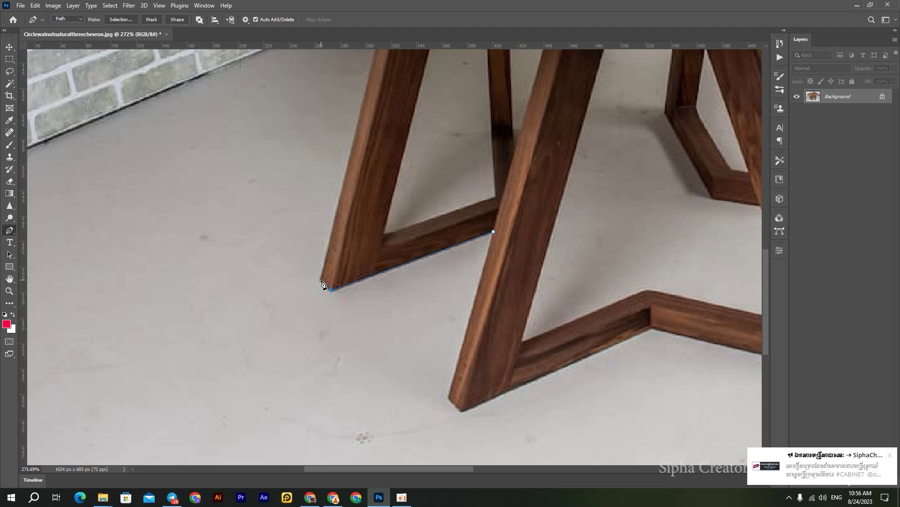
drag(376, 133, 418, 346)
click(426, 241)
scroll(426, 240, down, 2)
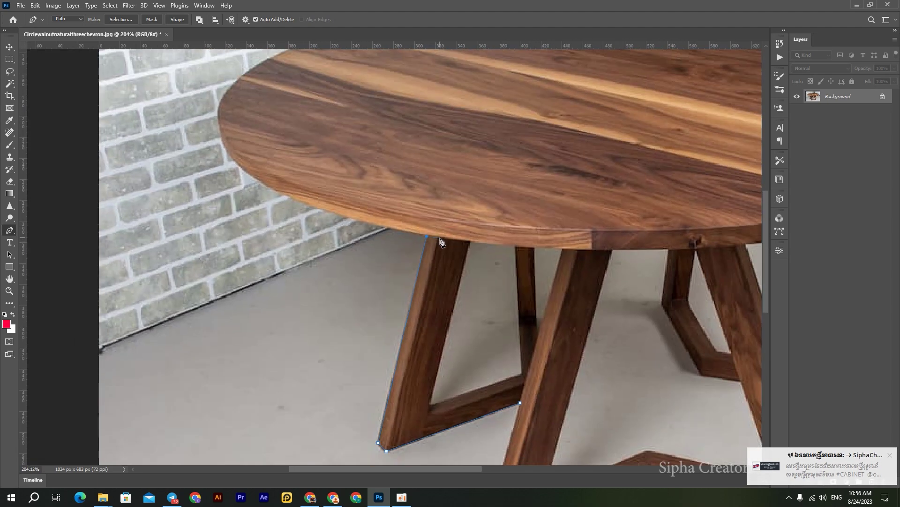
scroll(426, 240, down, 2)
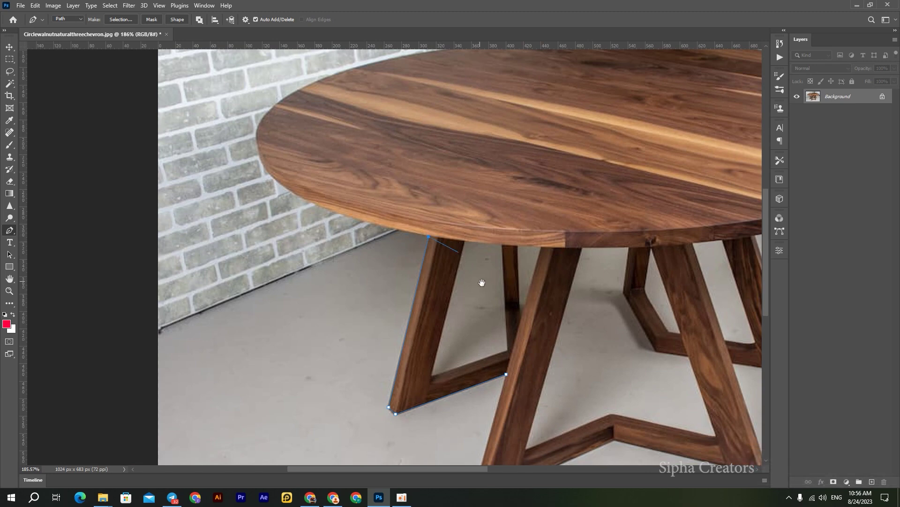
drag(495, 275, 340, 234)
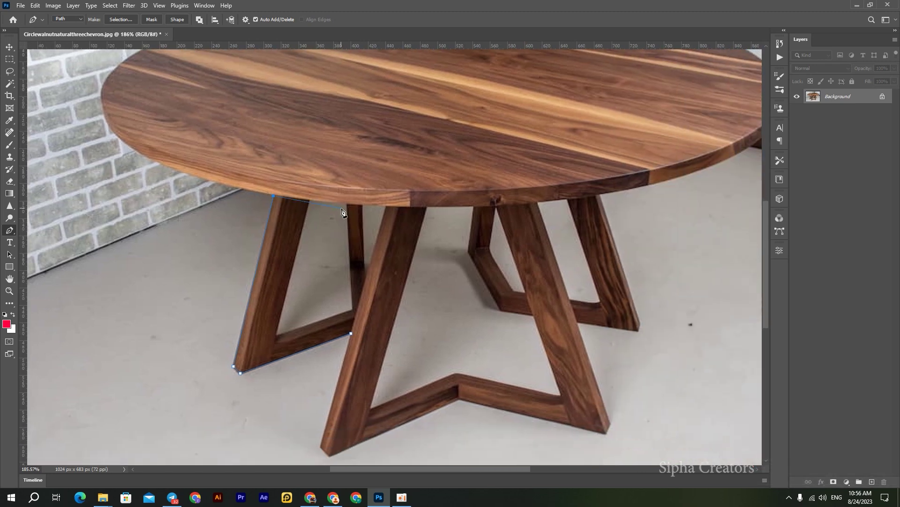
mouse_move(282, 206)
mouse_down()
mouse_move(439, 365)
mouse_move(443, 203)
mouse_up()
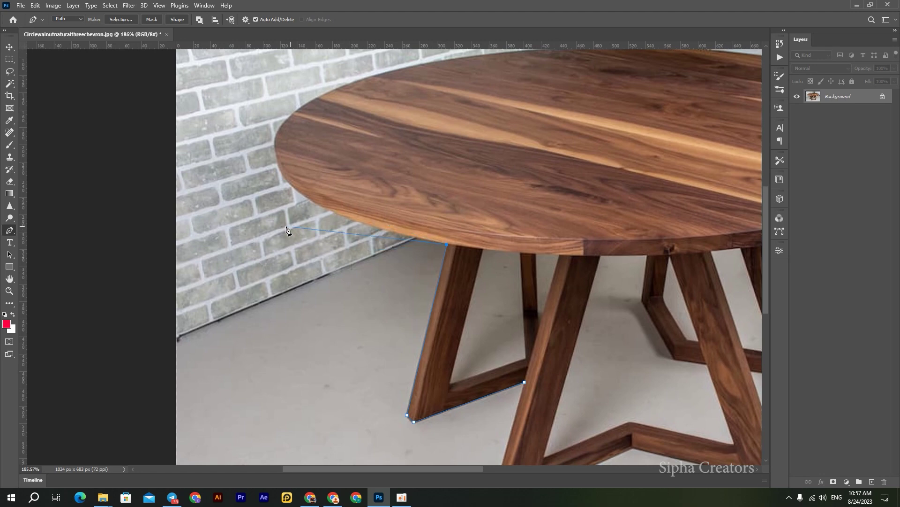
- Curve the path around the tabletop's left rim with adjusted curved anchors
drag(301, 195, 300, 193)
click(263, 161)
mouse_move(312, 98)
mouse_down()
mouse_move(323, 95)
mouse_move(305, 107)
mouse_up()
drag(310, 105, 310, 104)
click(294, 116)
key(space)
drag(384, 117, 274, 244)
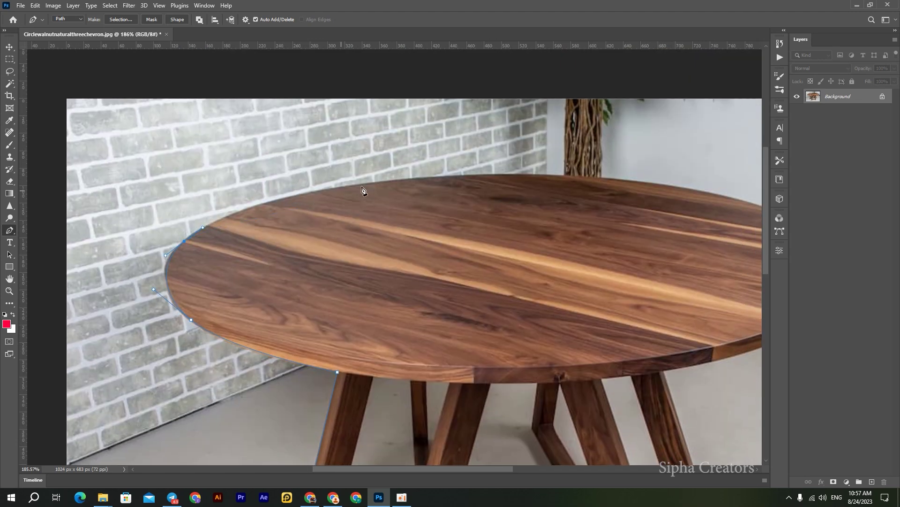
- Trace curved anchors along the tabletop's right edge and lower rim
drag(392, 180, 535, 164)
scroll(537, 163, right, 5)
mouse_move(530, 205)
mouse_down()
mouse_move(595, 230)
mouse_move(547, 172)
mouse_up()
drag(562, 216, 562, 225)
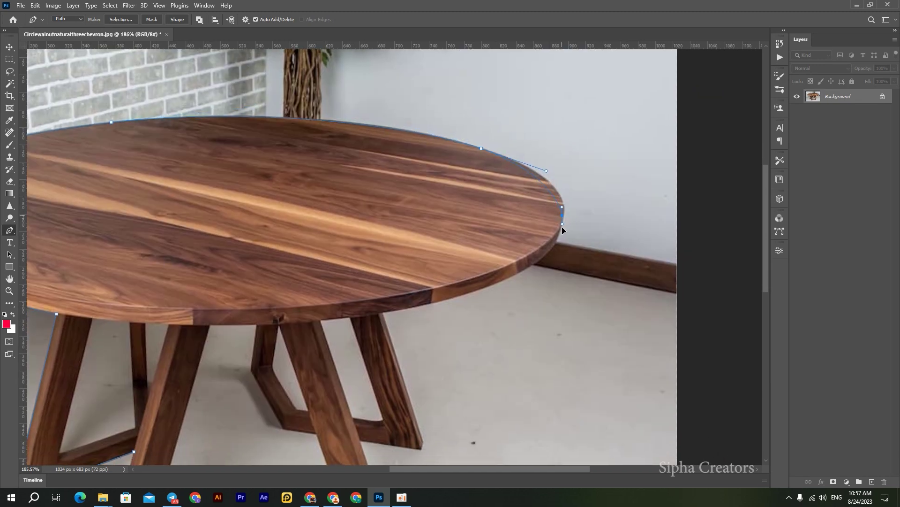
drag(563, 244, 561, 243)
drag(491, 285, 437, 306)
click(382, 313)
scroll(412, 361, down, 5)
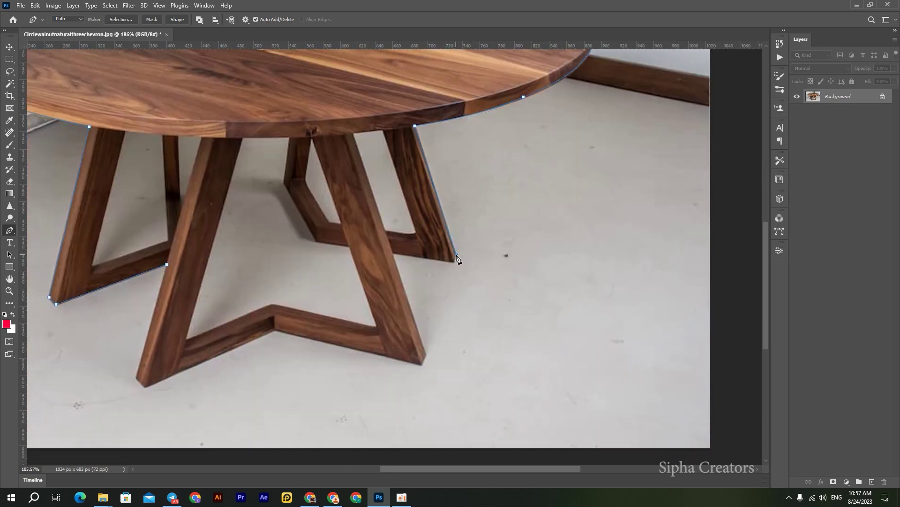
- Outline the leg bottoms and chevron base, closing the path at its starting anchor
click(453, 261)
click(394, 255)
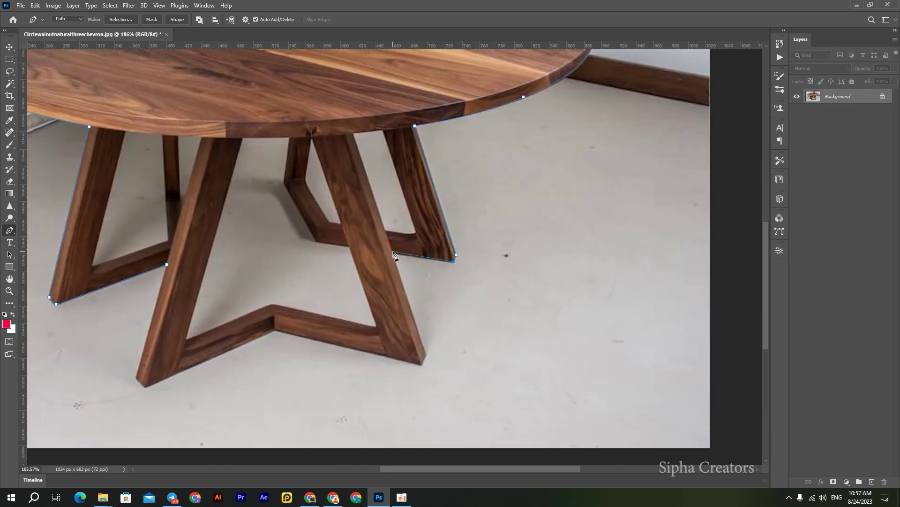
click(422, 363)
click(275, 330)
click(146, 387)
click(136, 378)
click(168, 265)
drag(277, 225, 458, 280)
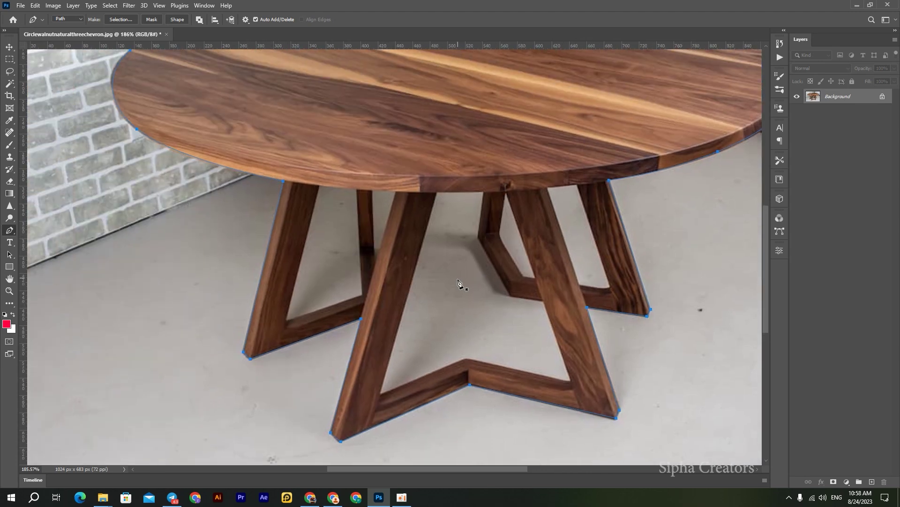
- Zoom in and draw a closed outline around the gap inside the left leg
scroll(459, 281, down, 5)
scroll(436, 342, up, 2)
scroll(436, 342, up, 1)
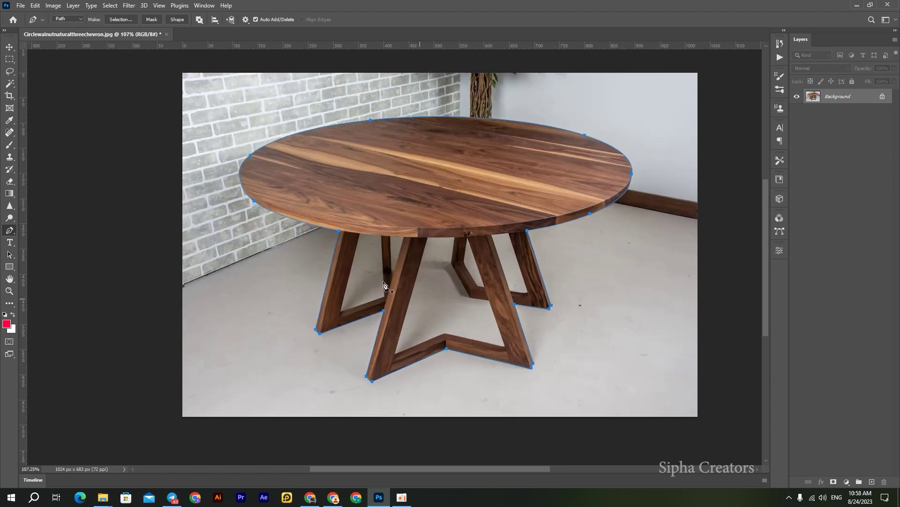
scroll(361, 303, up, 2)
scroll(340, 319, up, 2)
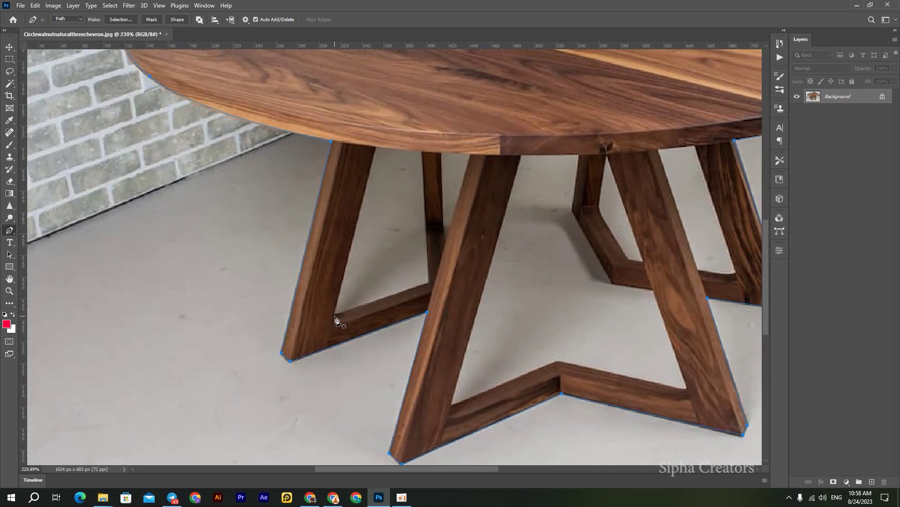
click(335, 316)
click(374, 148)
click(423, 152)
click(430, 283)
click(334, 316)
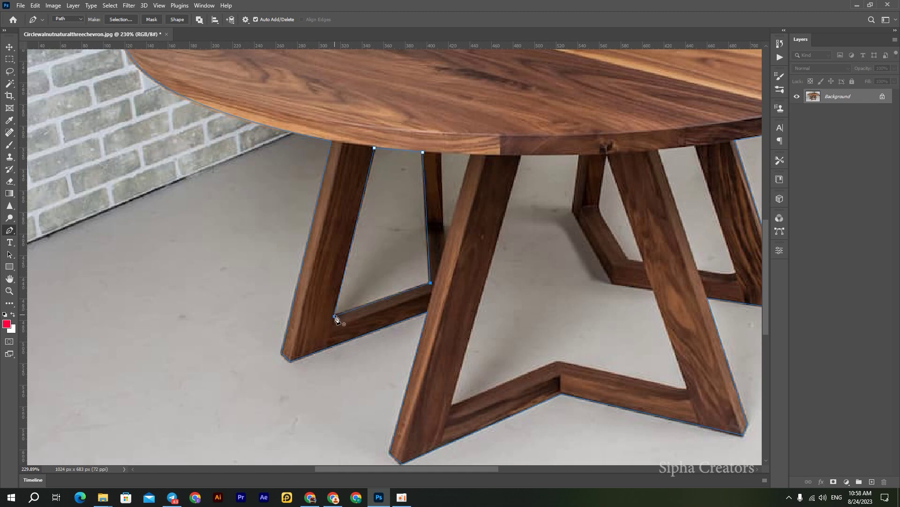
- Outline and close the large gap between the front legs above the chevron bar
click(446, 240)
click(441, 153)
click(471, 155)
click(520, 156)
click(450, 407)
click(556, 363)
click(687, 391)
click(654, 291)
click(612, 284)
click(574, 213)
click(580, 156)
click(521, 156)
- Outline and close the two gaps inside the back legs
drag(522, 160, 359, 208)
click(445, 206)
click(480, 311)
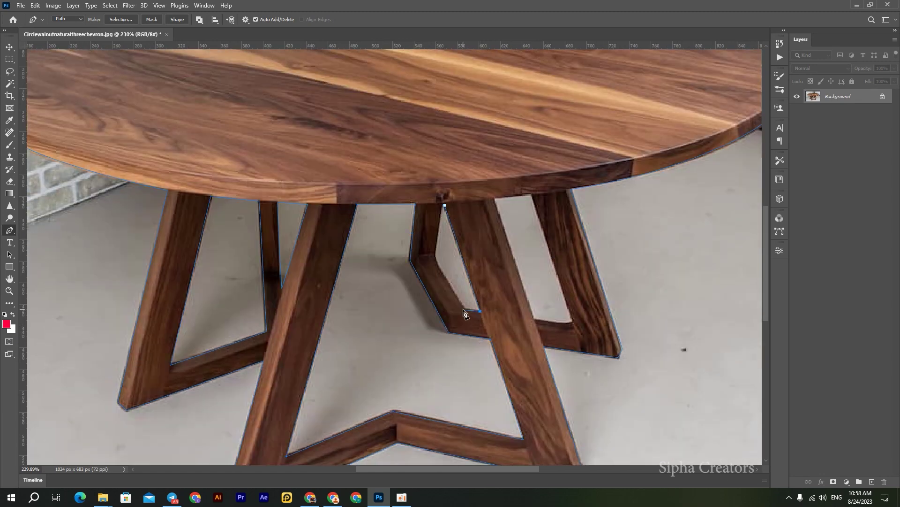
click(463, 309)
click(434, 257)
click(444, 206)
click(494, 200)
click(534, 320)
click(531, 193)
click(494, 202)
- Load the traced table path as a selection with Ctrl+Enter
scroll(580, 305, down, 5)
scroll(580, 305, down, 3)
scroll(580, 305, down, 1)
scroll(581, 304, up, 2)
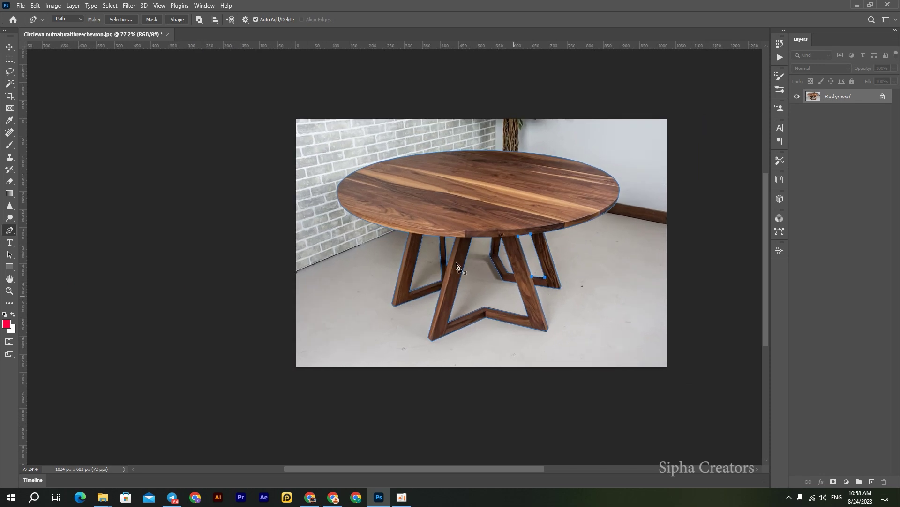
scroll(524, 264, down, 2)
scroll(590, 238, up, 1)
scroll(354, 205, up, 1)
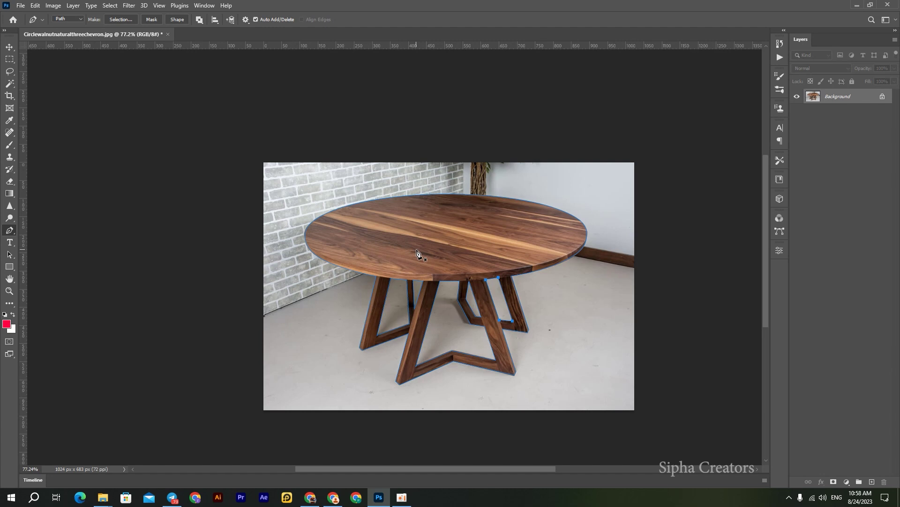
key(ctrl+Return)
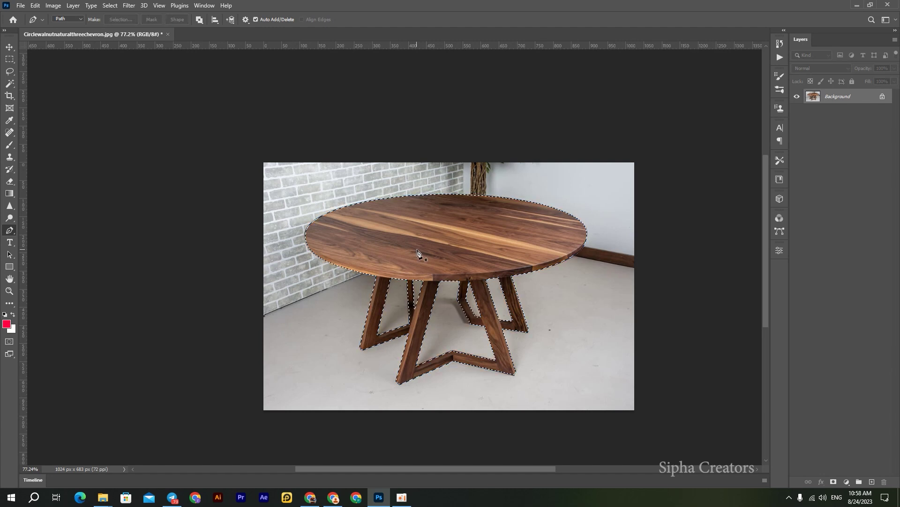
- Review the selection and browse the Window menu's panel list
scroll(415, 246, up, 2)
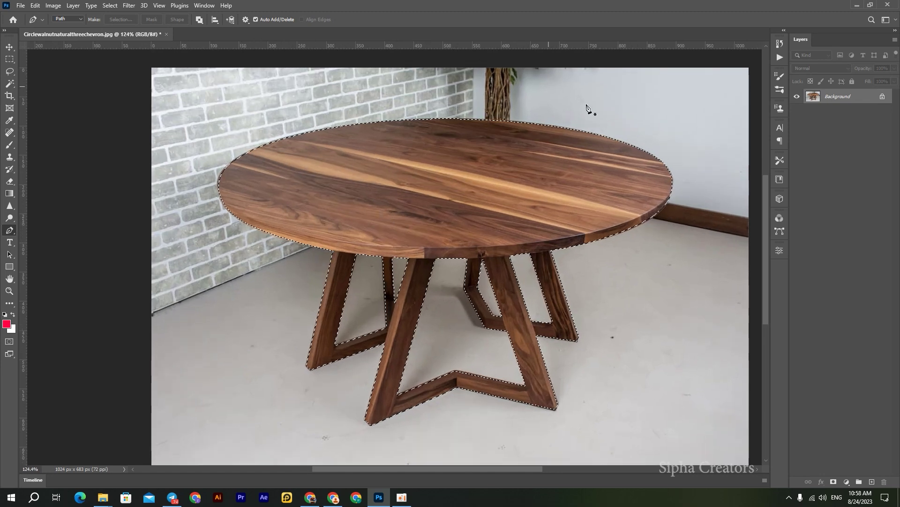
scroll(403, 251, down, 3)
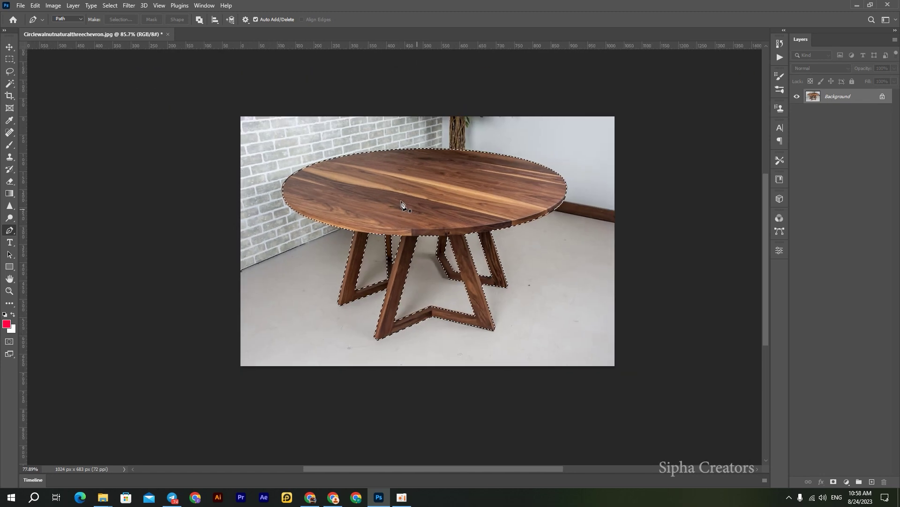
scroll(495, 243, down, 1)
scroll(387, 288, up, 1)
scroll(525, 218, up, 2)
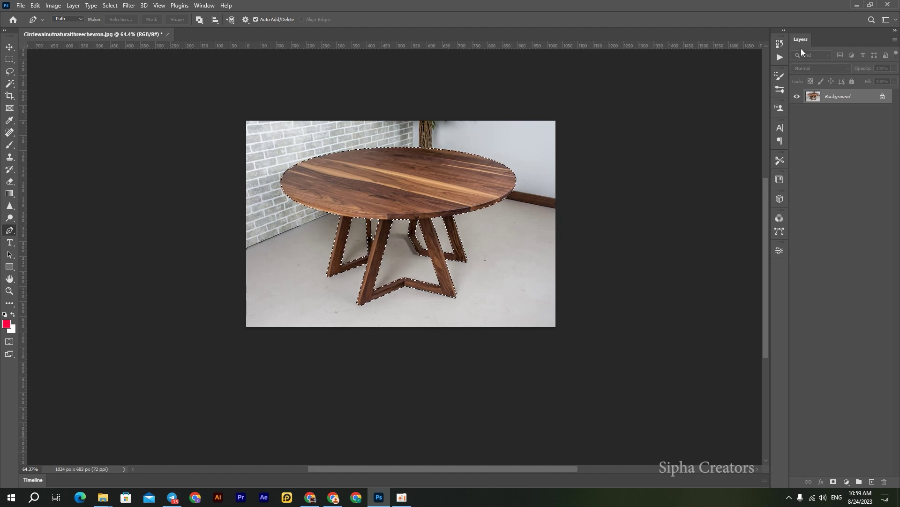
click(204, 5)
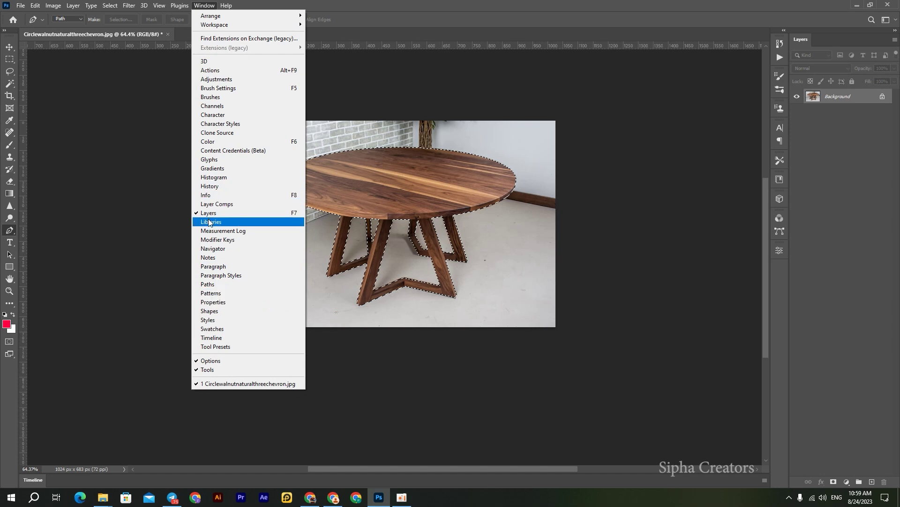
- Add a layer mask from the table selection and start a Solid Color fill layer
click(827, 37)
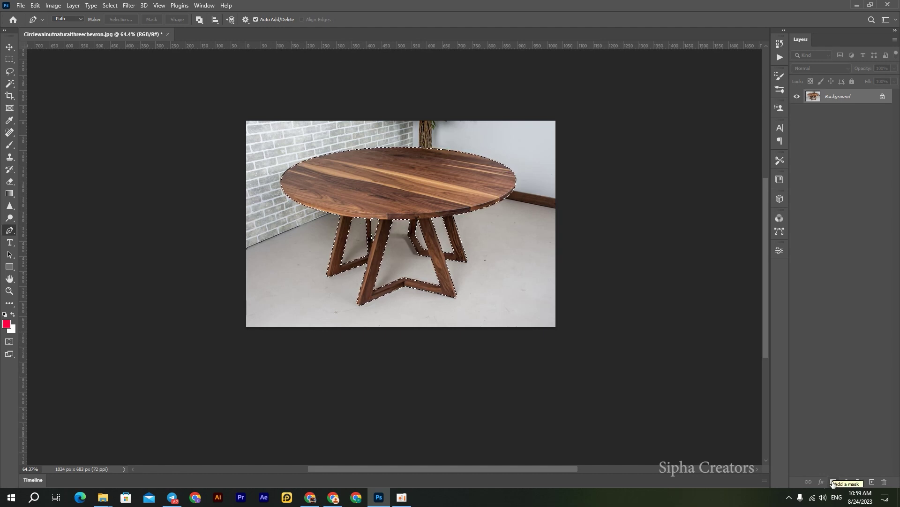
click(834, 482)
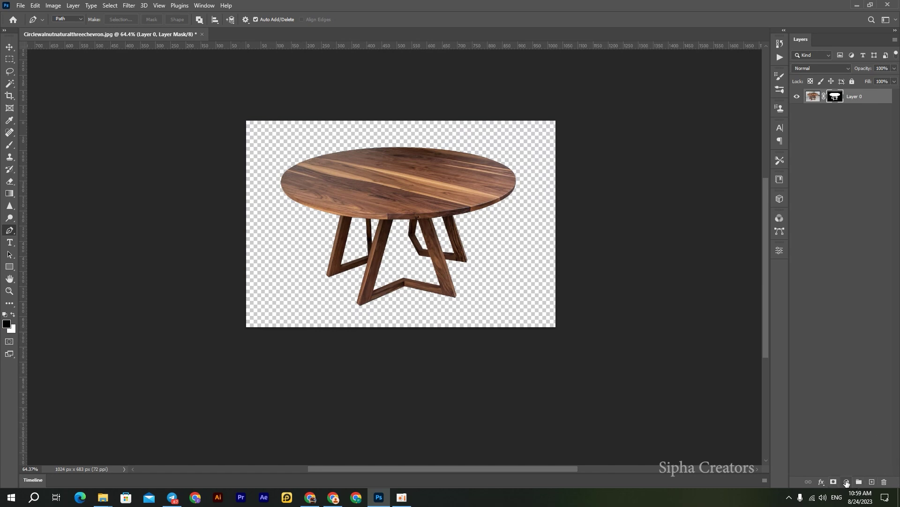
click(846, 482)
click(839, 315)
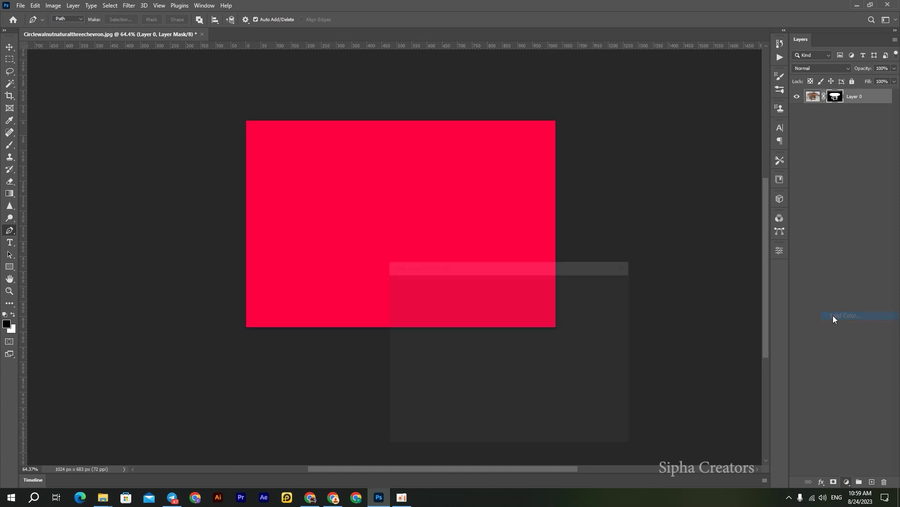
- Fill with light pink ffa0b9 and move the fill layer below Layer 0
drag(413, 299, 434, 286)
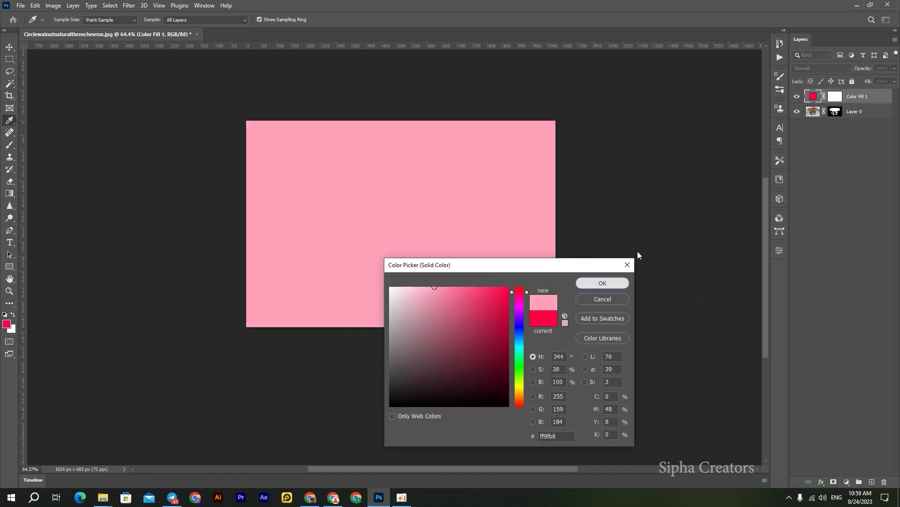
click(601, 283)
key(p)
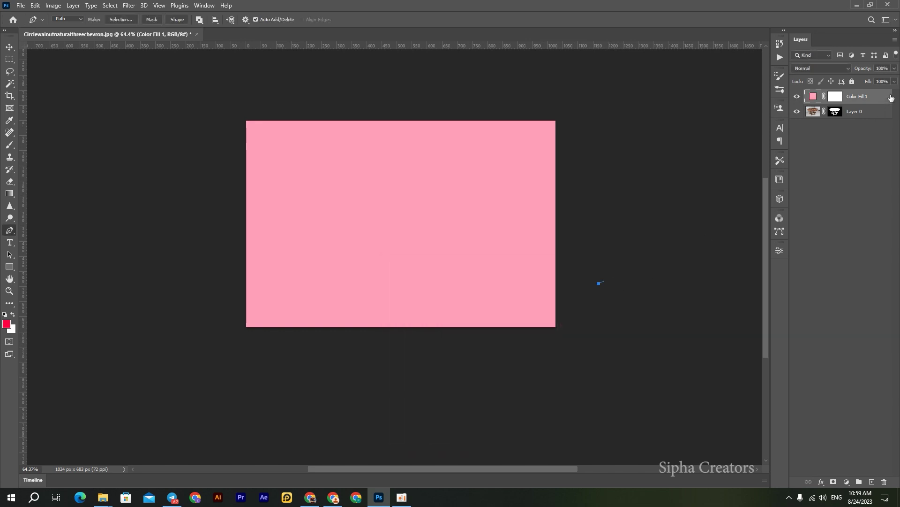
drag(891, 97, 863, 119)
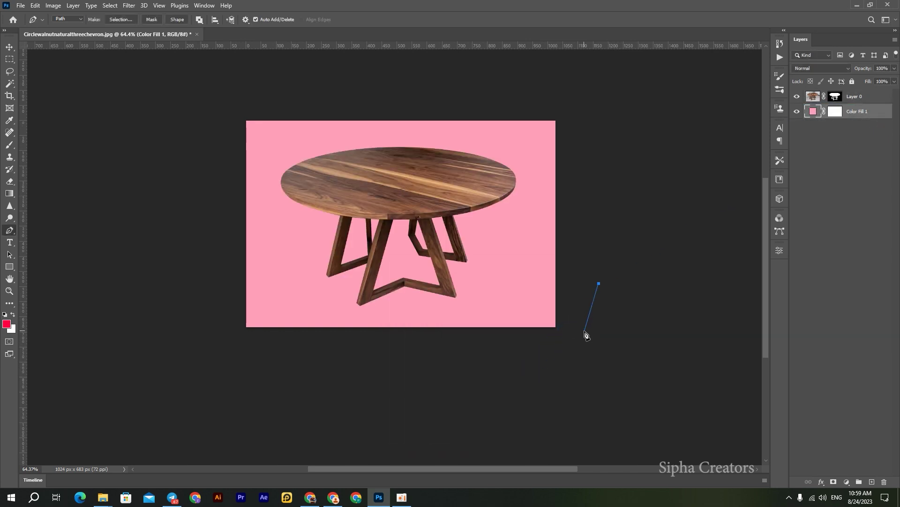
- Select and delete the stray open path segment
drag(648, 263, 576, 314)
key(Delete)
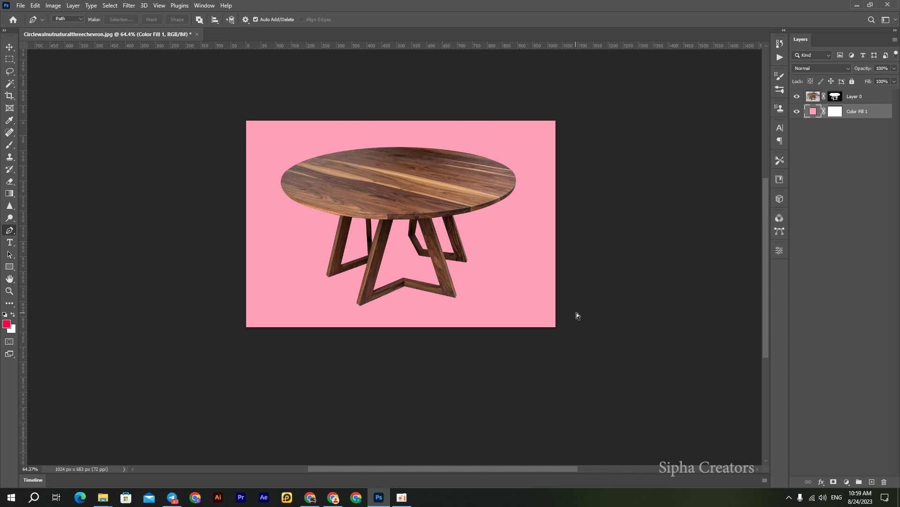
drag(497, 180, 488, 188)
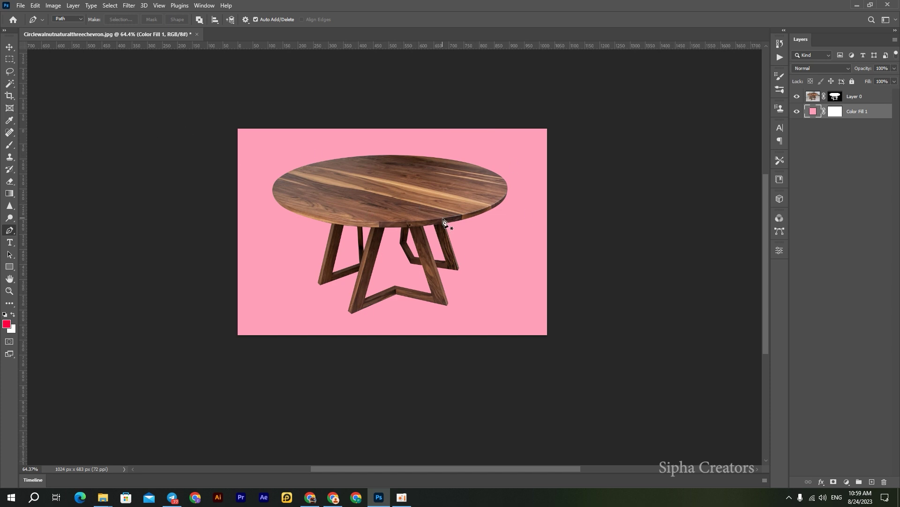
scroll(448, 229, up, 2)
scroll(562, 195, up, 2)
scroll(412, 185, down, 2)
scroll(471, 148, up, 1)
scroll(471, 148, down, 1)
scroll(572, 120, down, 1)
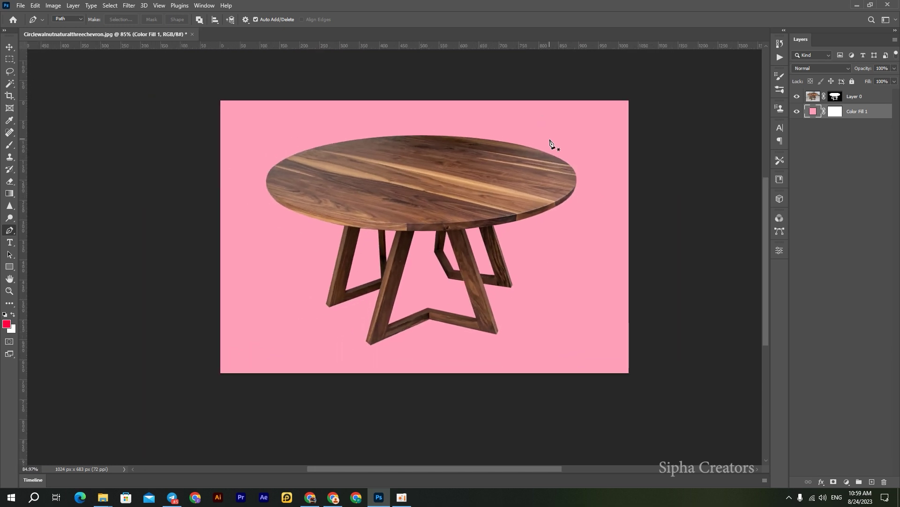
scroll(550, 145, down, 1)
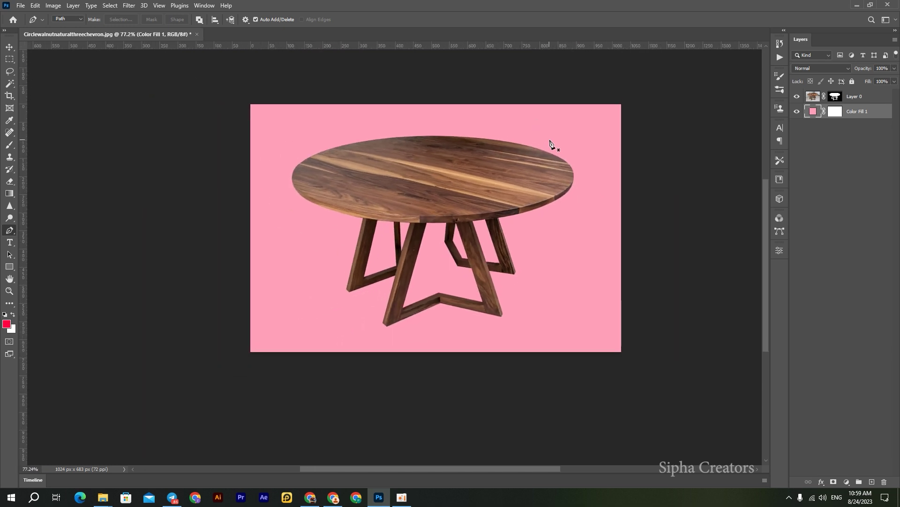